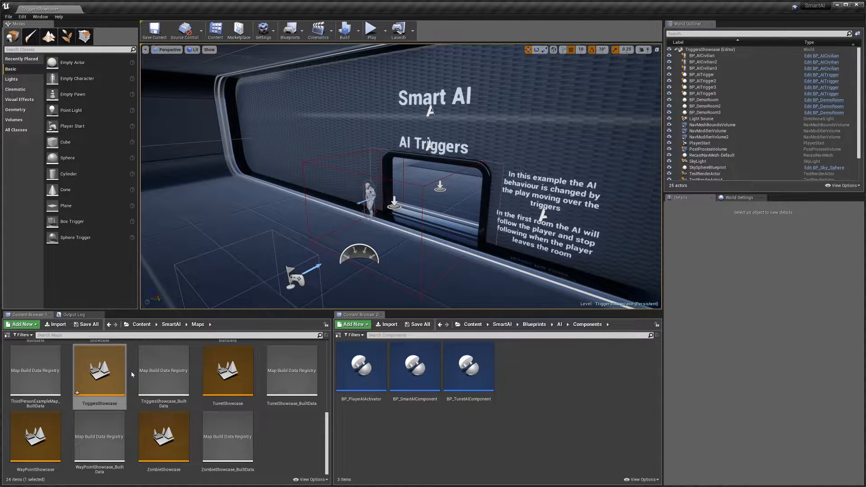
Step: Select the BP_AITrigger5 actor beside the civilian in front of the doorway
double_click(86, 383)
click(520, 299)
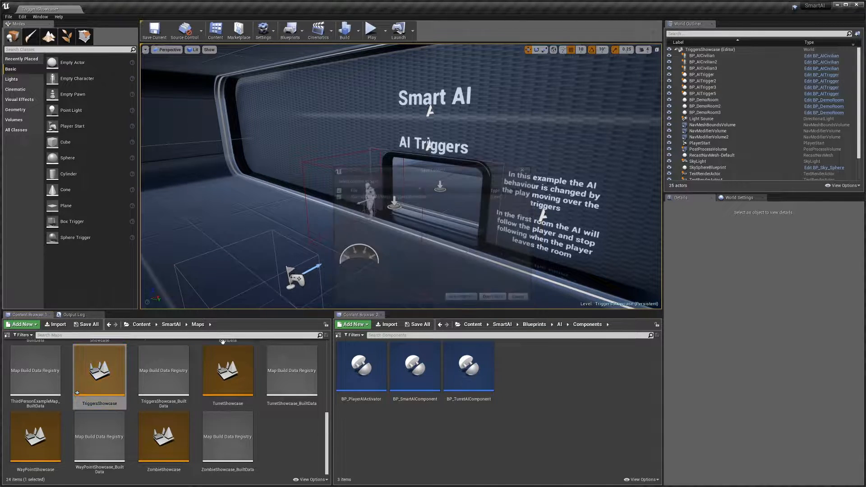
right_drag(440, 232, 467, 208)
click(413, 186)
right_drag(413, 187, 429, 186)
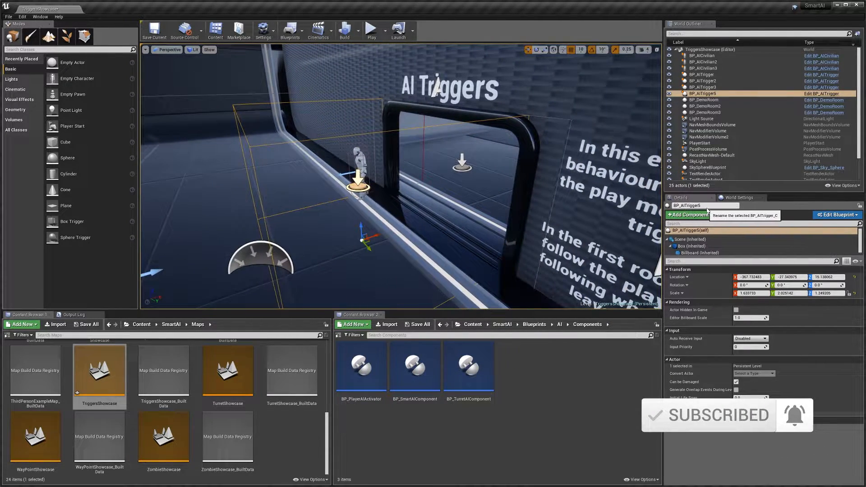
right_drag(492, 208, 491, 205)
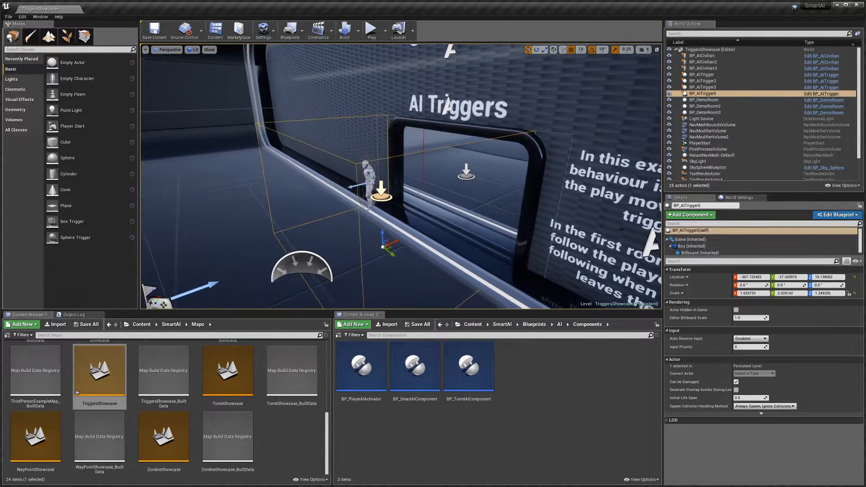
Step: Select the civilian beside the doorway, BP_AICivilian3, and open the settings of its BP_AIComponent
scroll(792, 243, down, 1)
right_drag(435, 220, 341, 150)
right_drag(451, 215, 419, 165)
click(363, 168)
scroll(718, 251, down, 3)
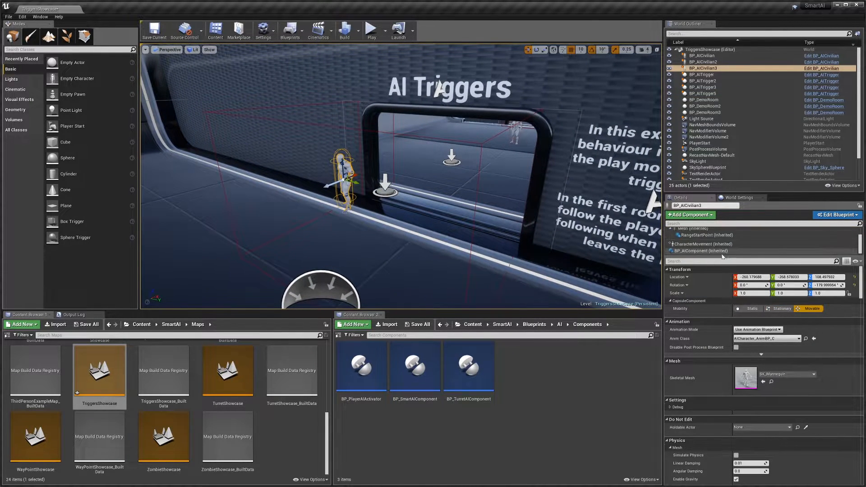
click(721, 251)
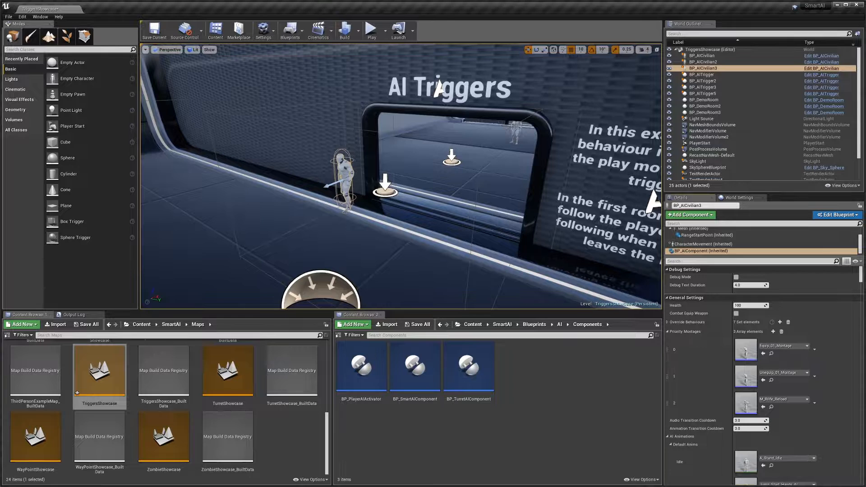
Step: Filter the component's properties by "trigger" and collapse the Trigger Activated Response and Trigger Deactivated Response arrays
click(721, 261)
text(tig)
key(BackSpace)
text(r)
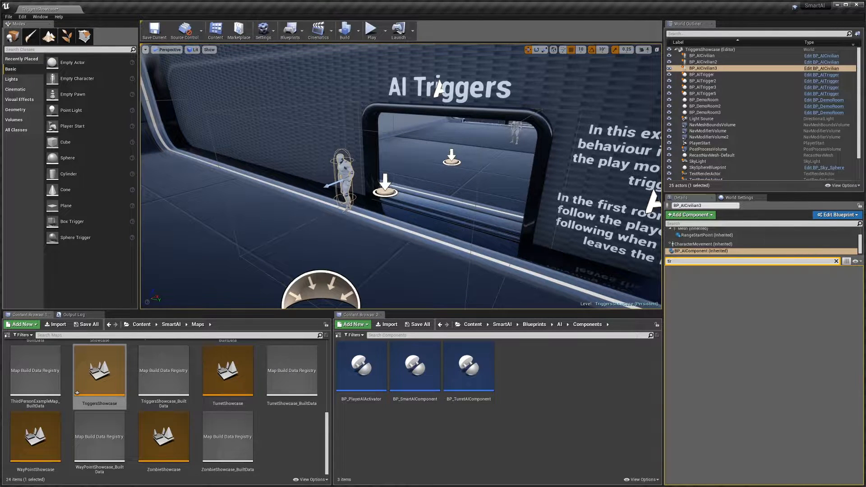
key(BackSpace)
key(BackSpace)
text(rigger)
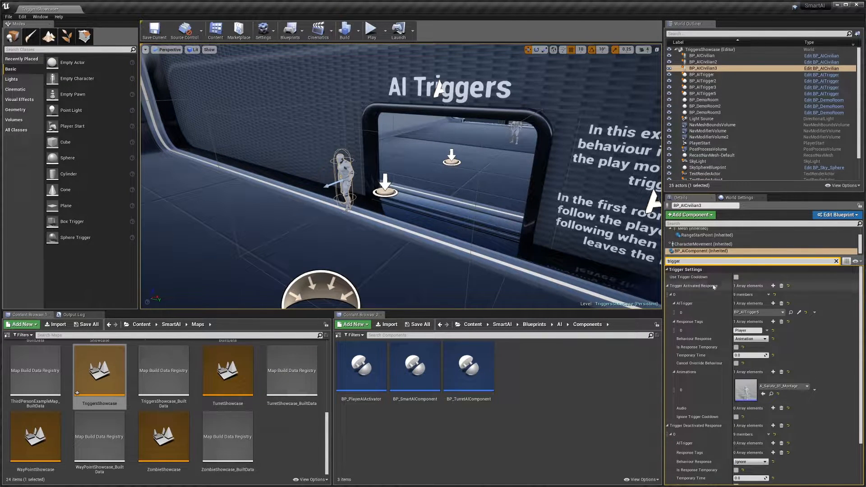
double_click(689, 286)
double_click(690, 295)
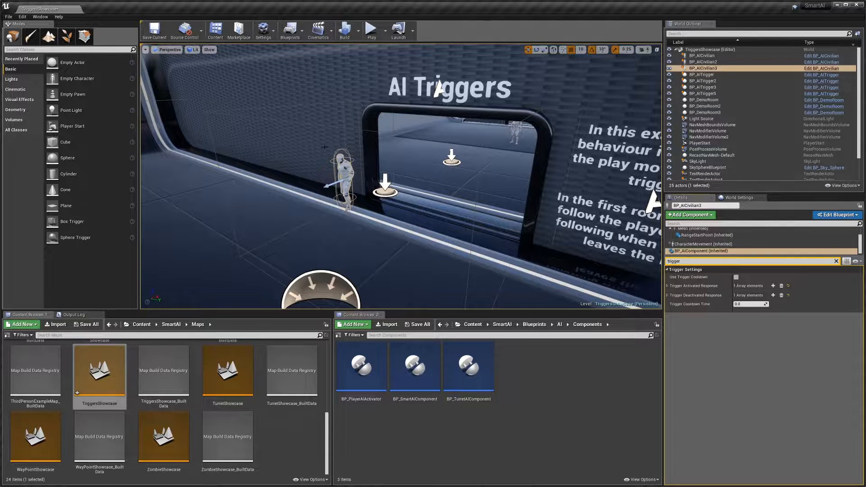
Step: Examine the layout of the civilian, its AI trigger and the player start around the AI Triggers doorway
key(w)
right_drag(407, 234, 422, 239)
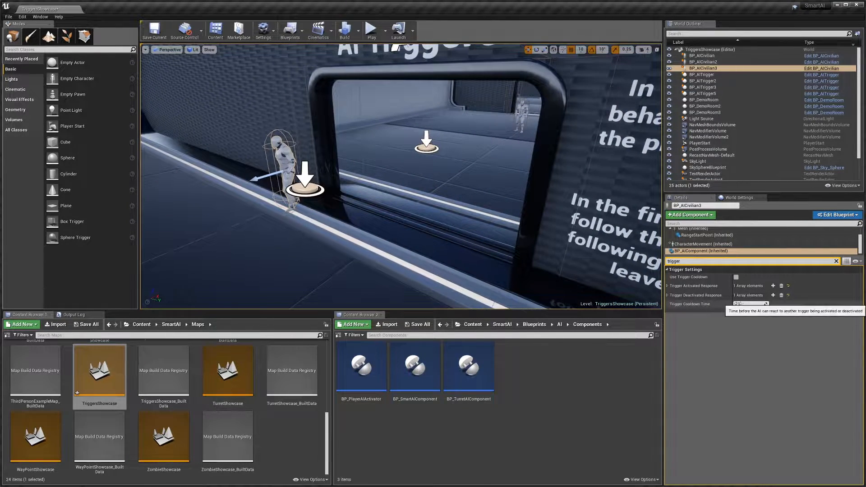
key(s)
right_drag(402, 189, 386, 187)
key(w)
key(s)
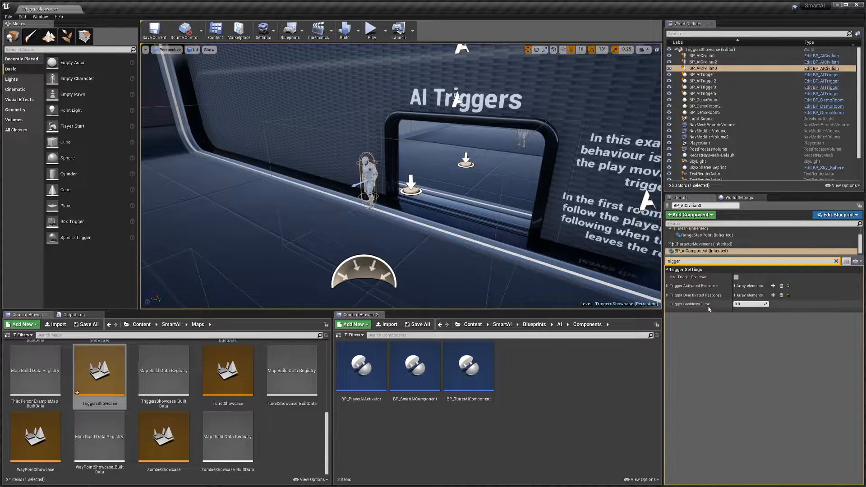
right_drag(357, 188, 353, 192)
key(w)
right_drag(433, 211, 435, 206)
key(s)
right_drag(496, 213, 514, 210)
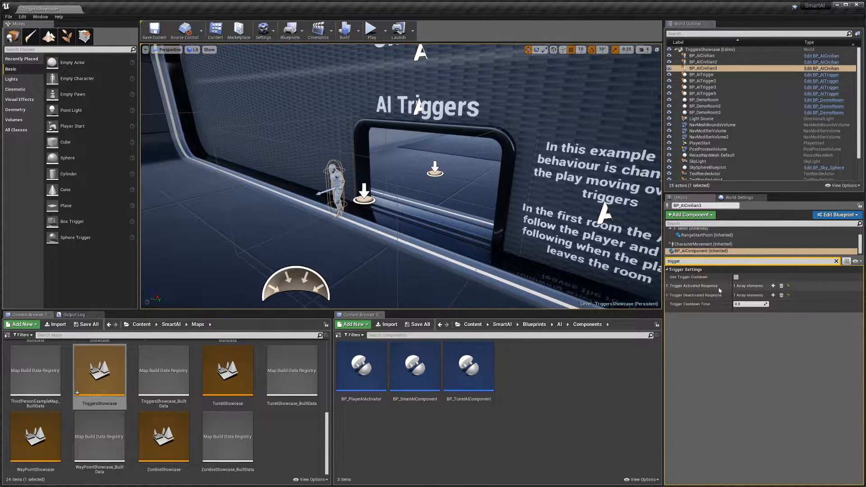
right_drag(506, 207, 455, 208)
key(s)
key(w)
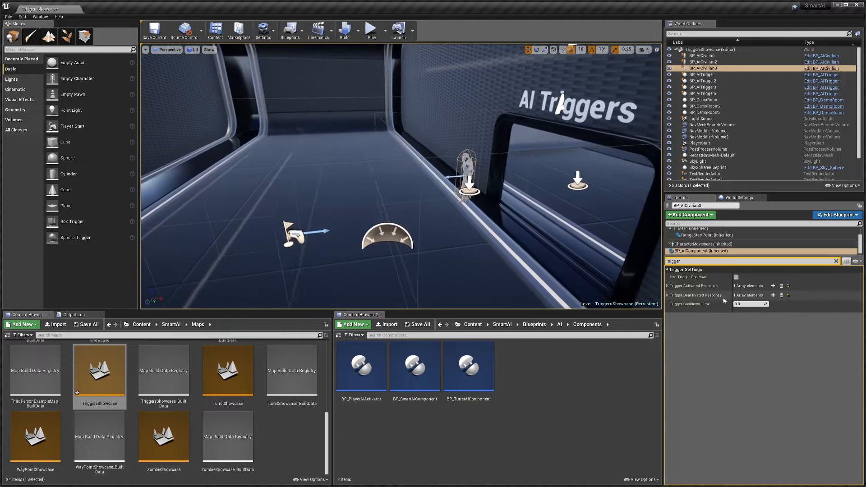
key(s)
right_drag(315, 224, 315, 224)
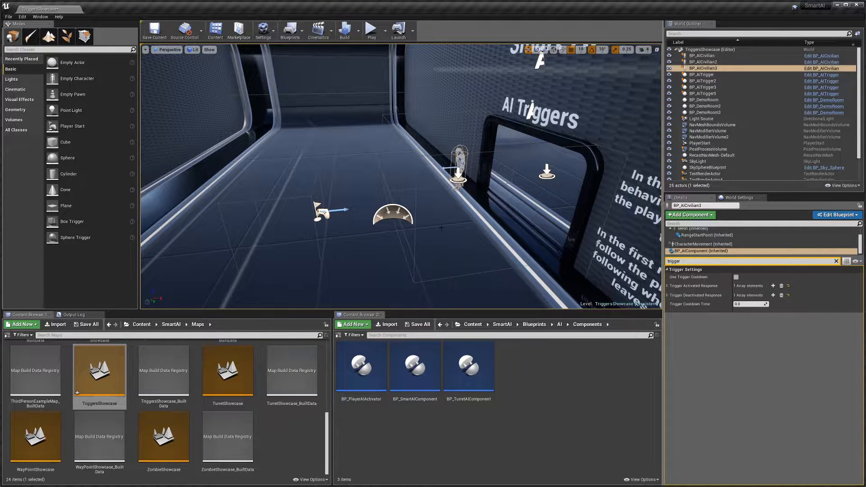
key(w)
right_drag(353, 229, 407, 195)
Step: Expand the Trigger Activated Response array to show its first element and assigned AITrigger entry
double_click(689, 289)
key(d)
key(s)
key(w)
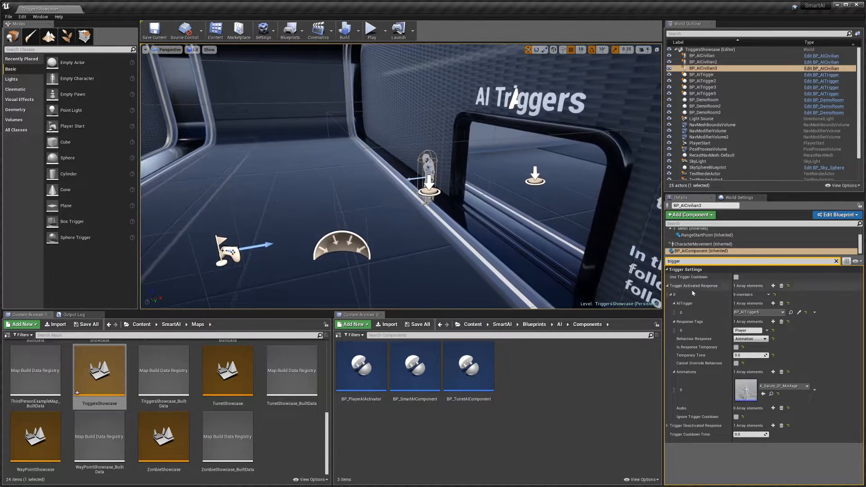
double_click(704, 302)
double_click(711, 303)
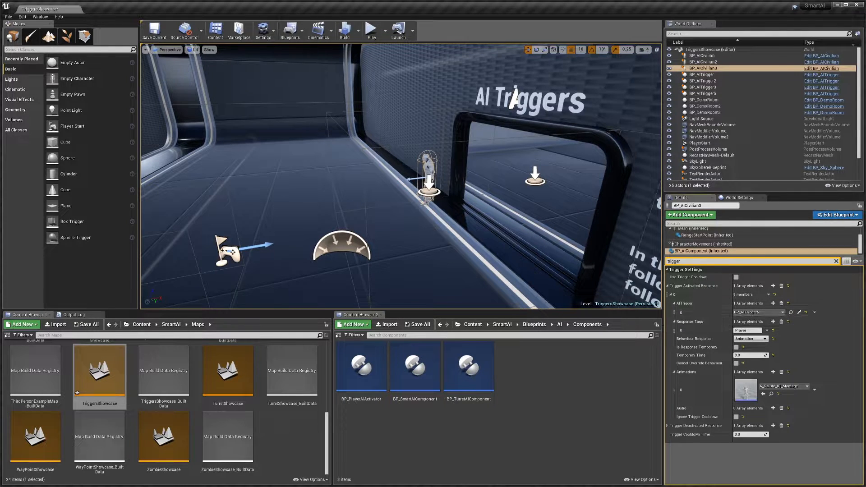
Step: Assign BP_AITrigger5 to the activated response's AITrigger entry by picking the trigger in the level
click(772, 313)
click(769, 312)
click(765, 313)
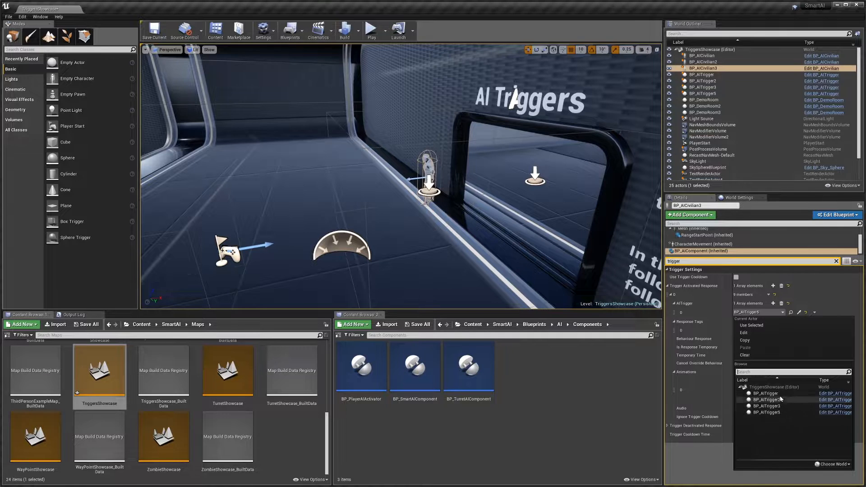
click(800, 315)
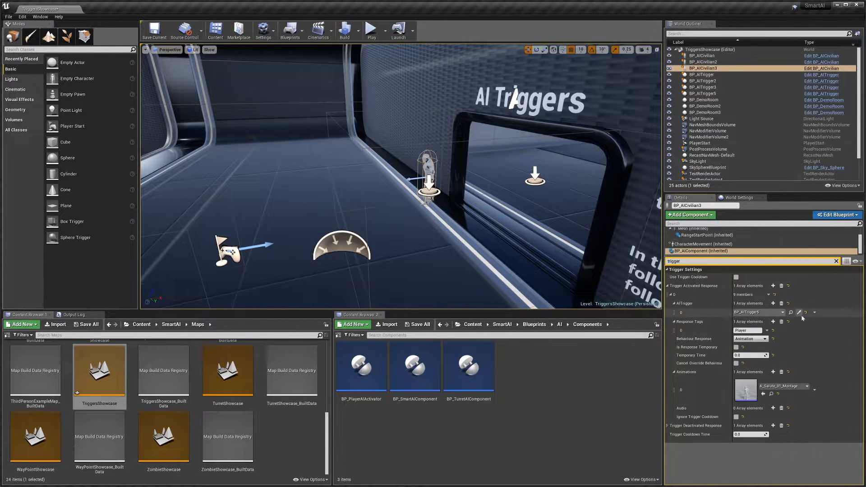
click(800, 312)
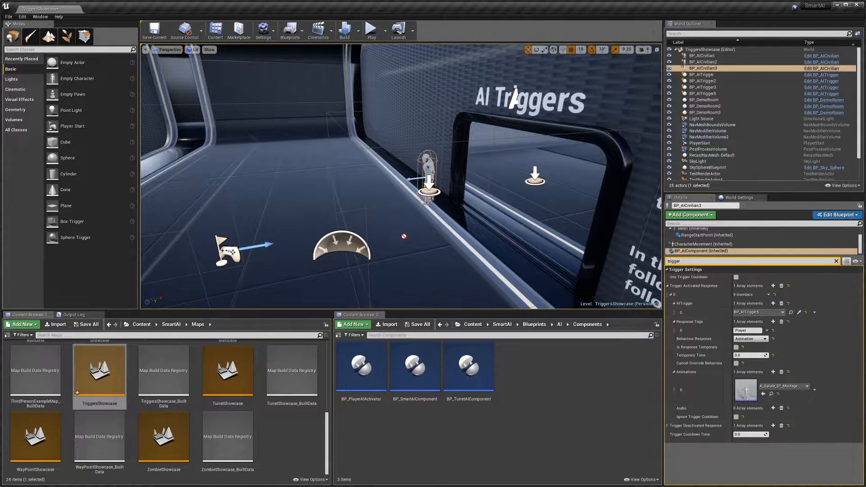
click(432, 189)
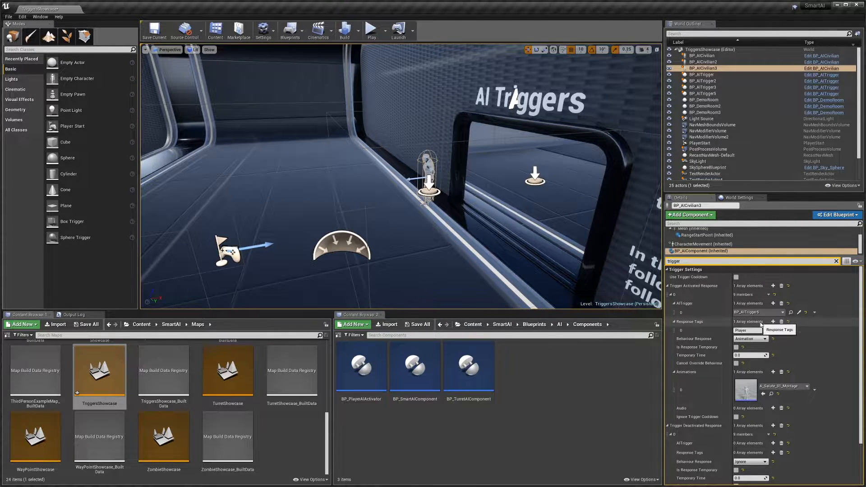
right_drag(448, 232, 438, 232)
key(s)
key(w)
key(s)
right_drag(462, 141, 462, 151)
key(w)
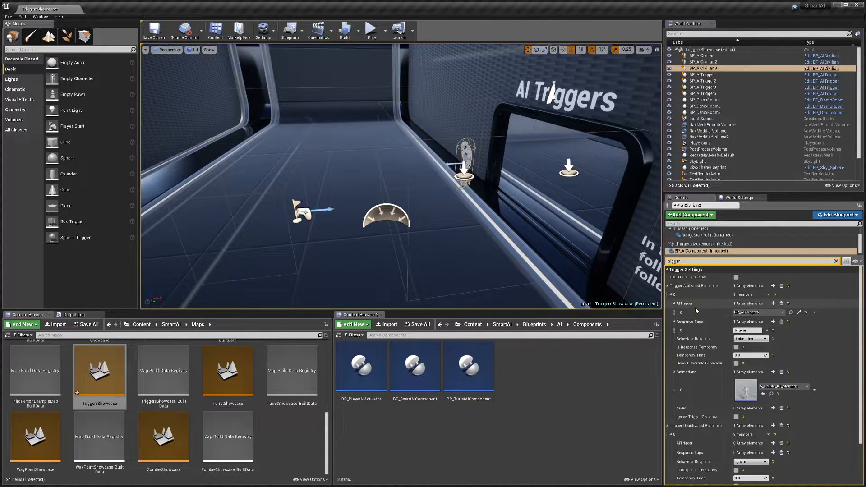
Step: Set the Behaviour Response of the Trigger Activated Response to Animation
click(763, 340)
click(763, 339)
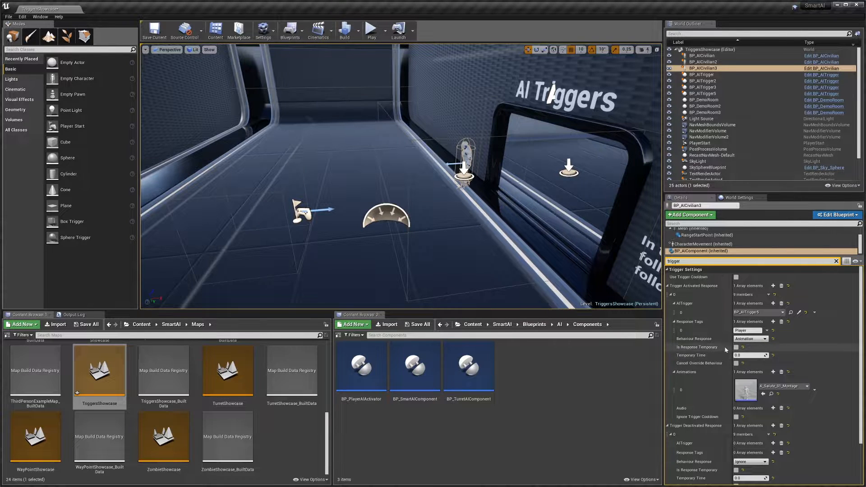
click(755, 339)
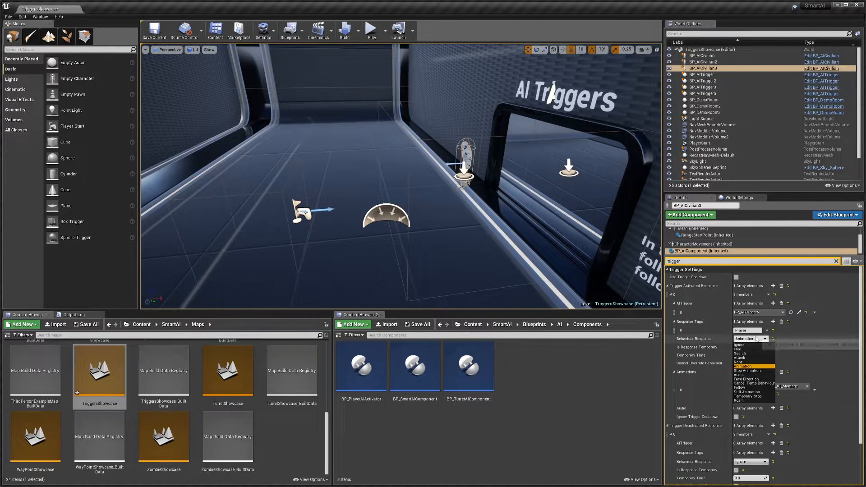
click(753, 366)
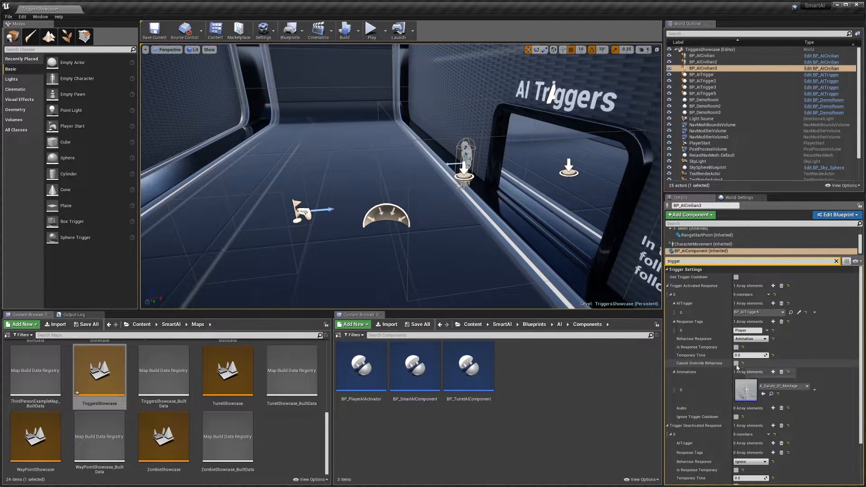
Step: Review the activated response's Animations entry and the available Behaviour Response options, and leave Animations collapsed
scroll(718, 354, down, 3)
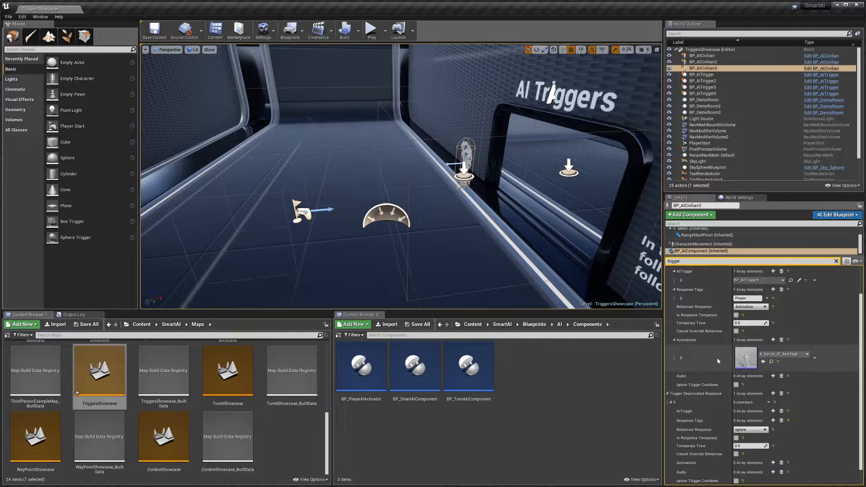
double_click(714, 331)
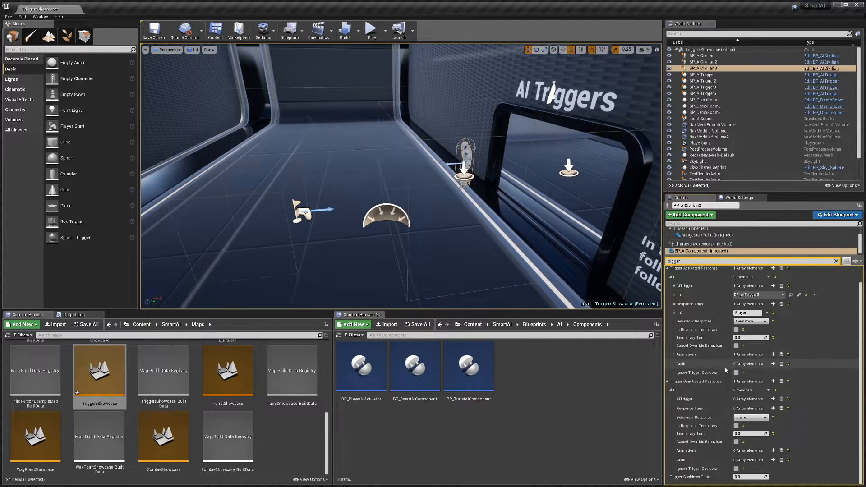
double_click(710, 354)
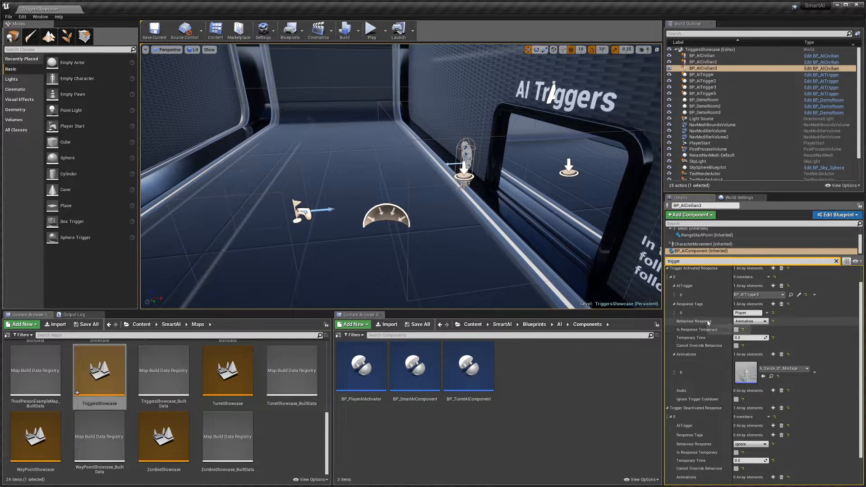
click(760, 322)
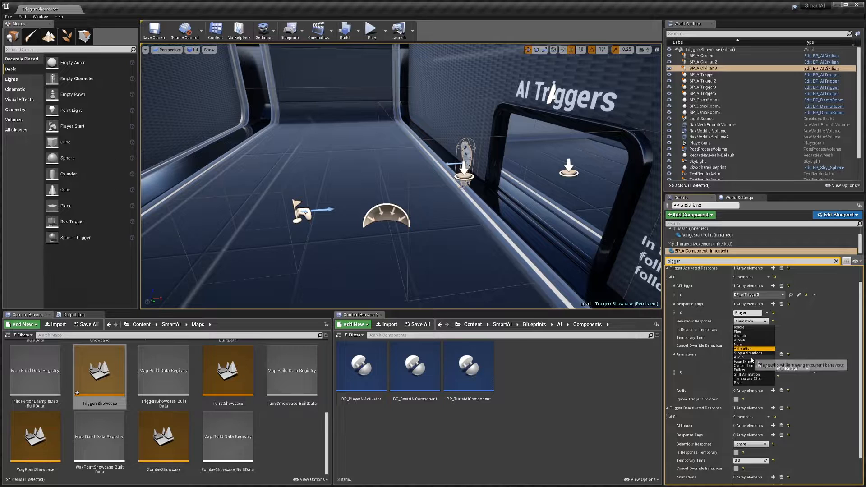
click(761, 322)
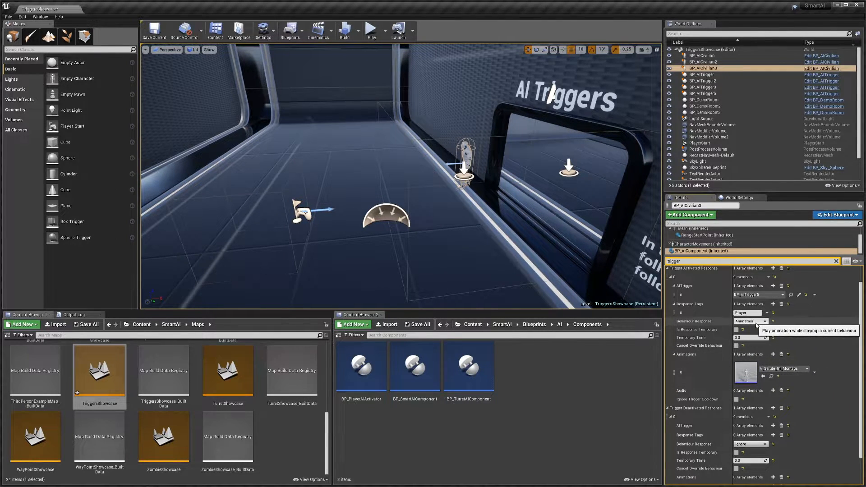
click(674, 355)
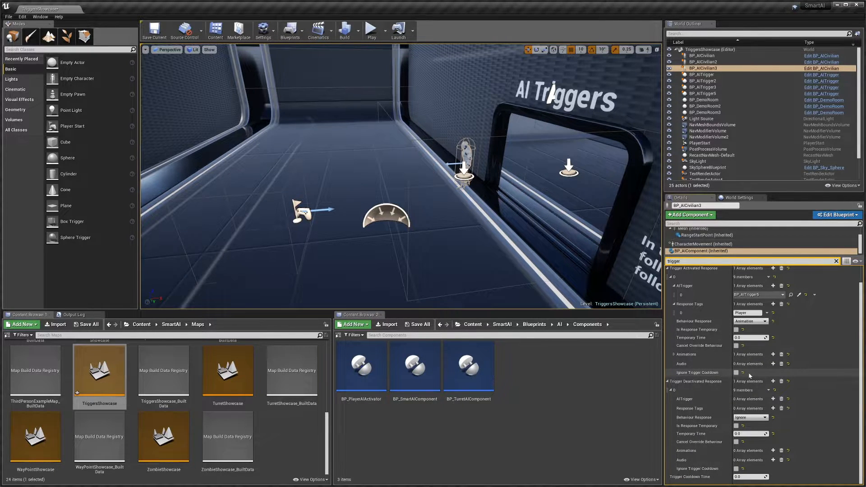
Step: Review the Ignore Trigger Cooldown and Trigger Deactivated Response settings, and collapse both response arrays
scroll(728, 376, up, 1)
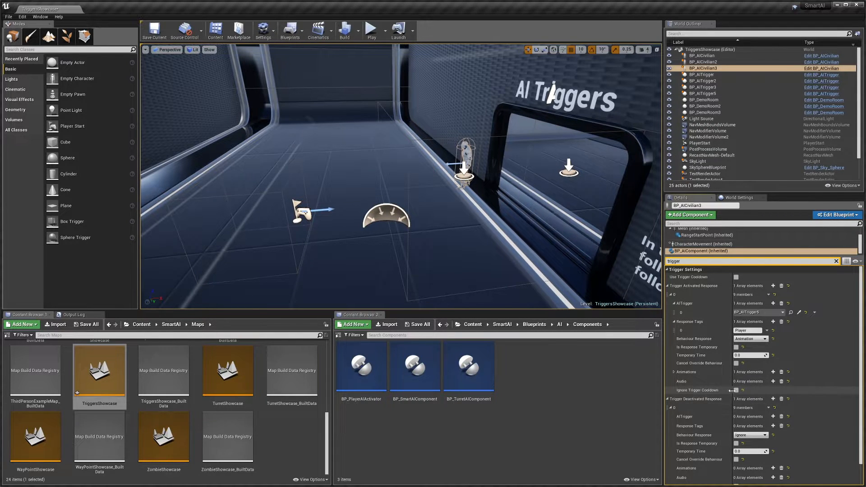
click(680, 288)
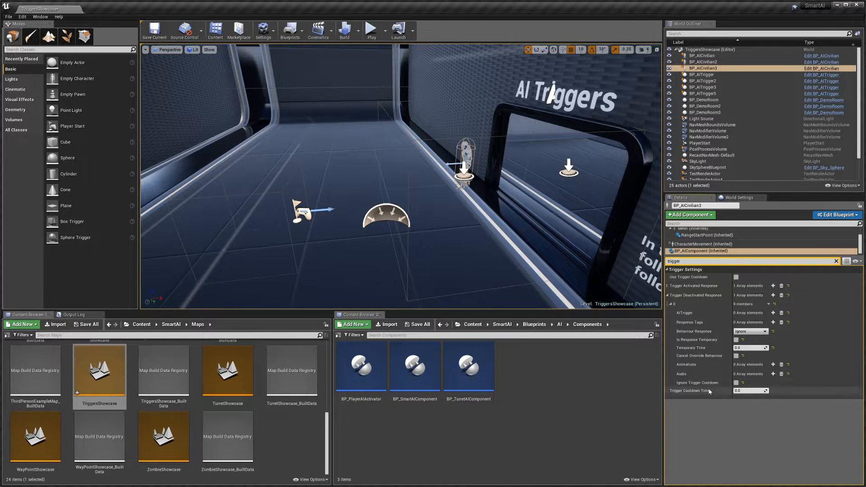
click(712, 286)
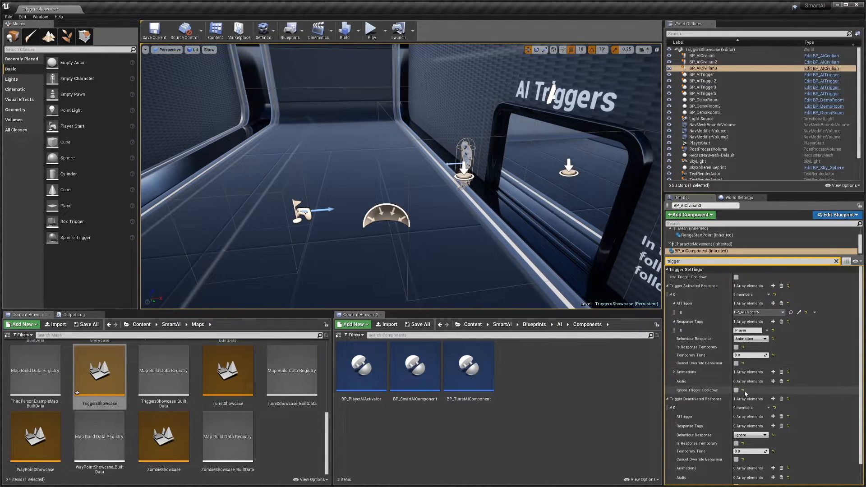
click(694, 286)
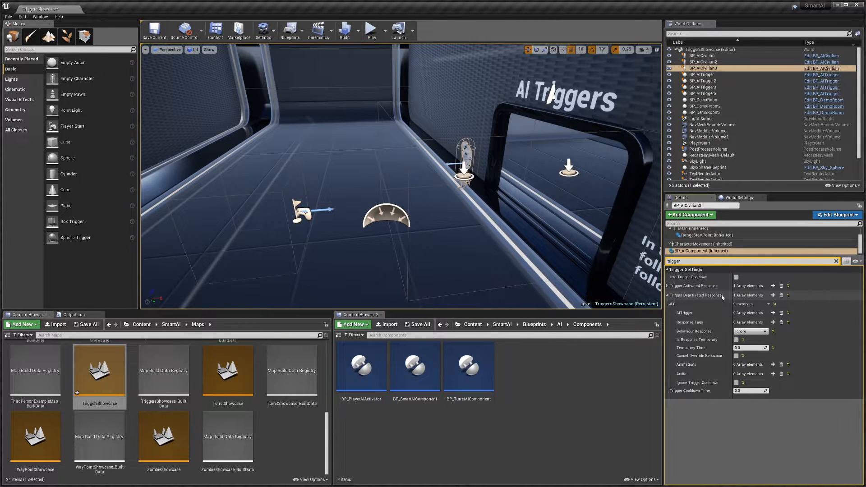
click(669, 296)
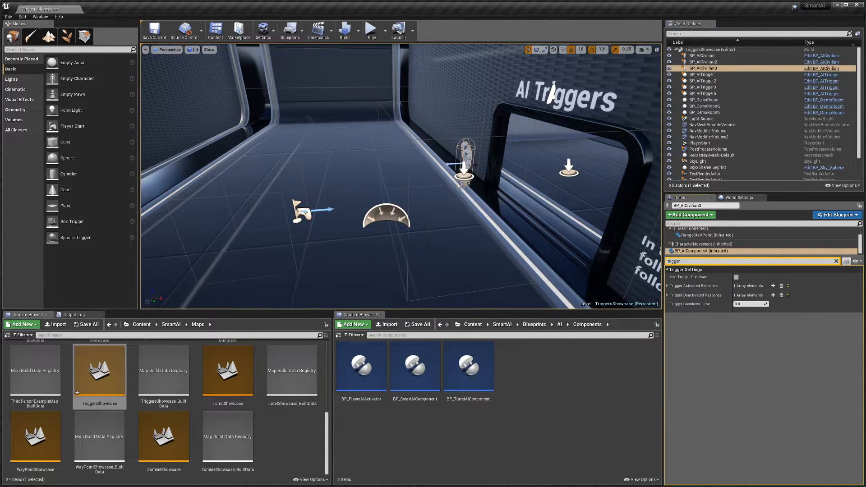
Step: Go through the doorway into the room behind it and select the BP_AICivilian character
key(w)
right_drag(473, 158, 478, 140)
right_drag(435, 182, 408, 203)
click(428, 188)
key(w)
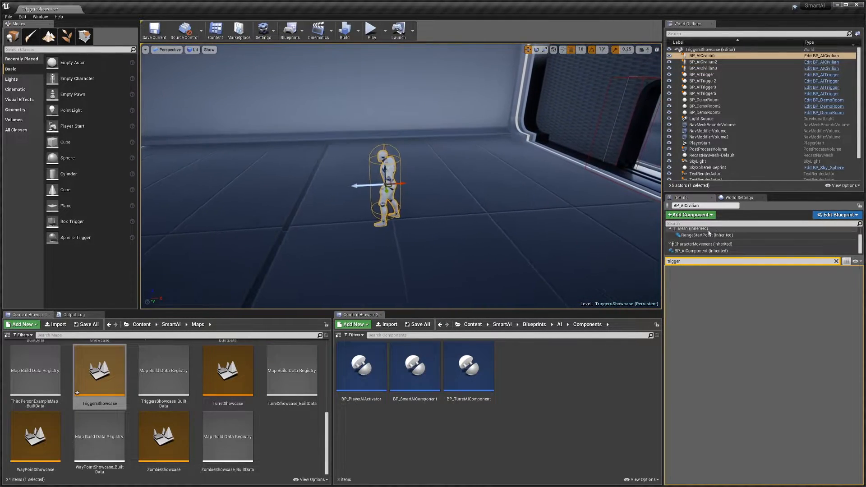
Step: Show the trigger settings of BP_AICivilian's BP_AIComponent and examine its first activated response alongside the room's doorway
click(708, 252)
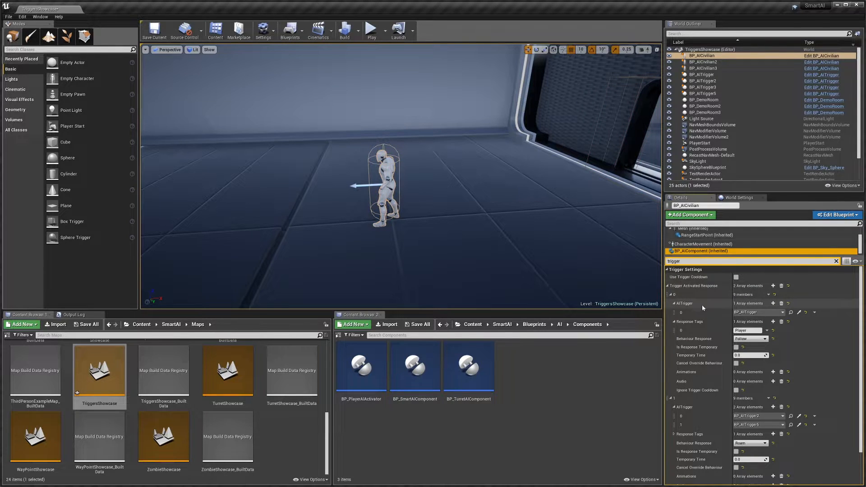
right_drag(278, 177, 230, 159)
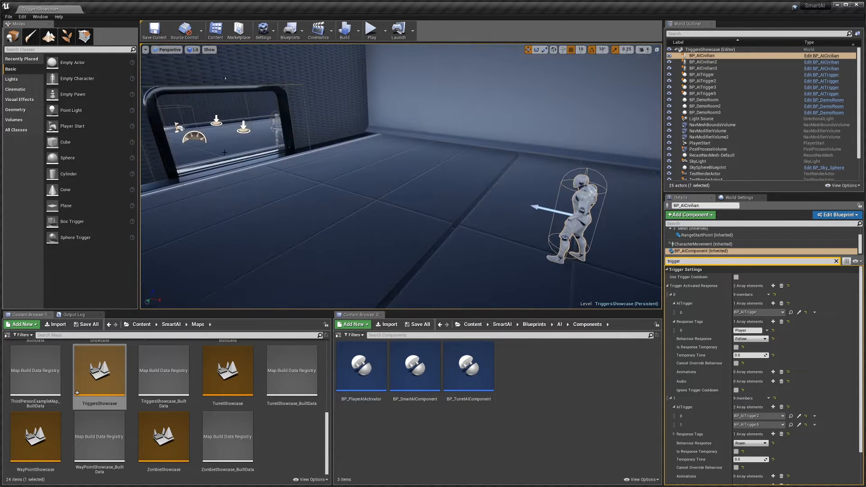
right_drag(247, 130, 319, 144)
key(w)
key(d)
right_drag(265, 91, 271, 91)
key(f)
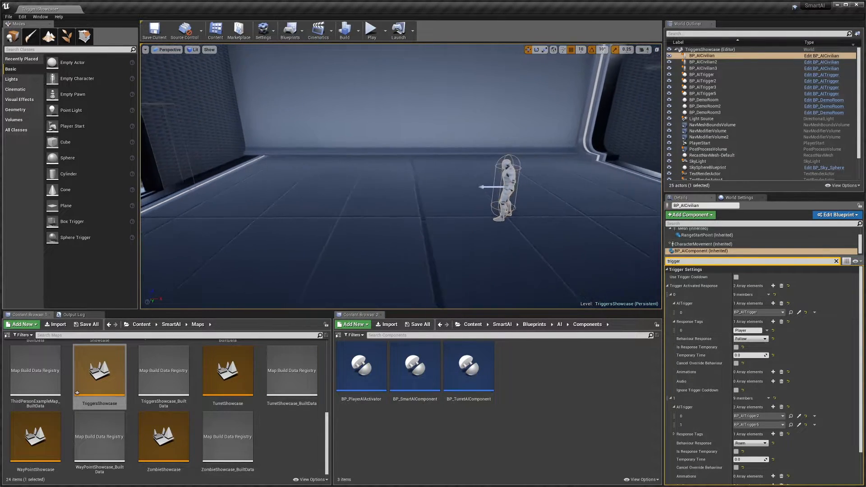
Step: Collapse the first Trigger Activated Response entry of BP_AICivilian and review the second entry's AITrigger list and Behaviour Response
click(695, 287)
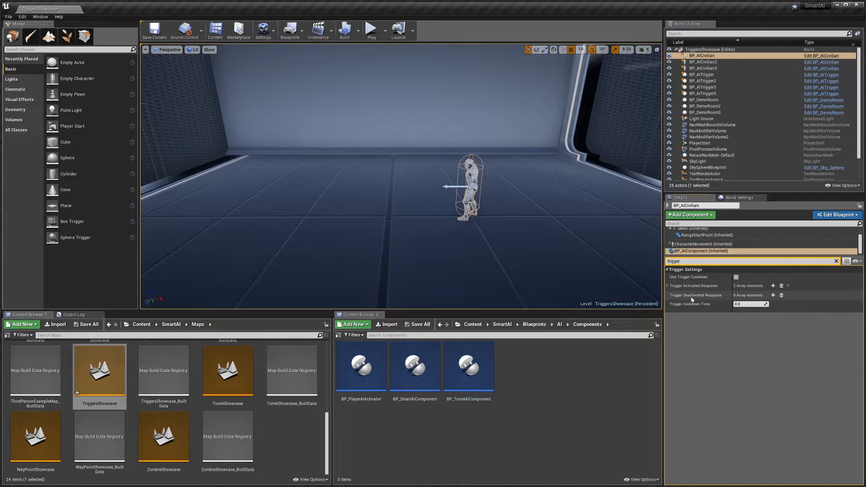
click(704, 286)
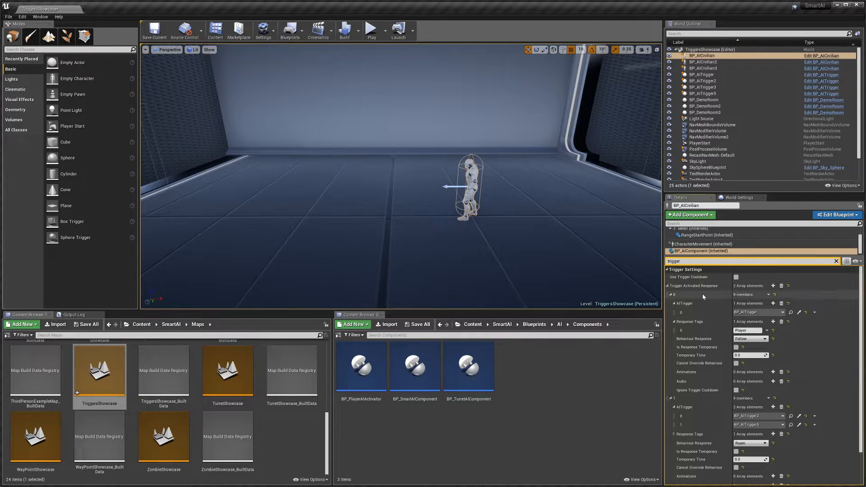
click(702, 294)
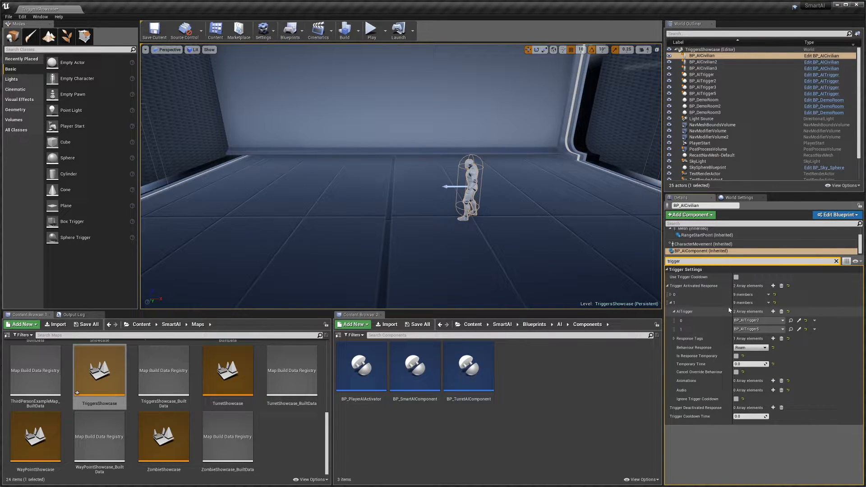
right_drag(502, 198, 593, 187)
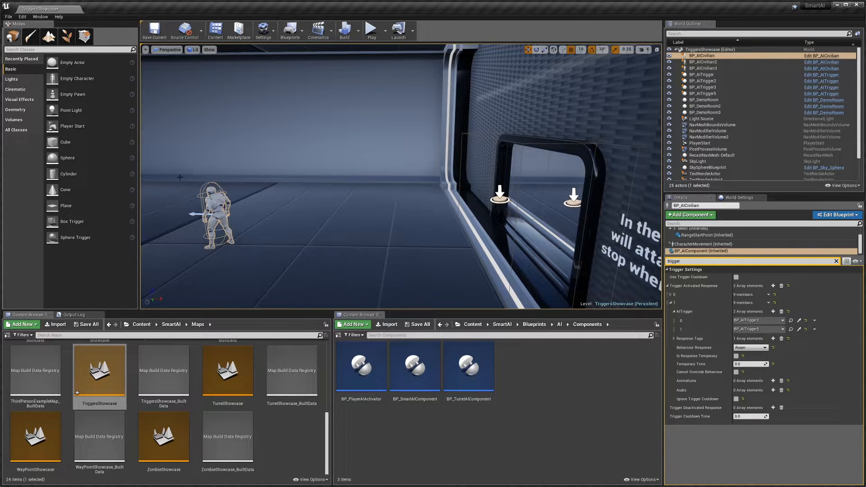
Step: Select BP_AICivilian2 in the next room and show the trigger settings of its BP_AIComponent
right_drag(343, 180, 523, 185)
click(540, 229)
right_drag(575, 236, 600, 244)
click(717, 245)
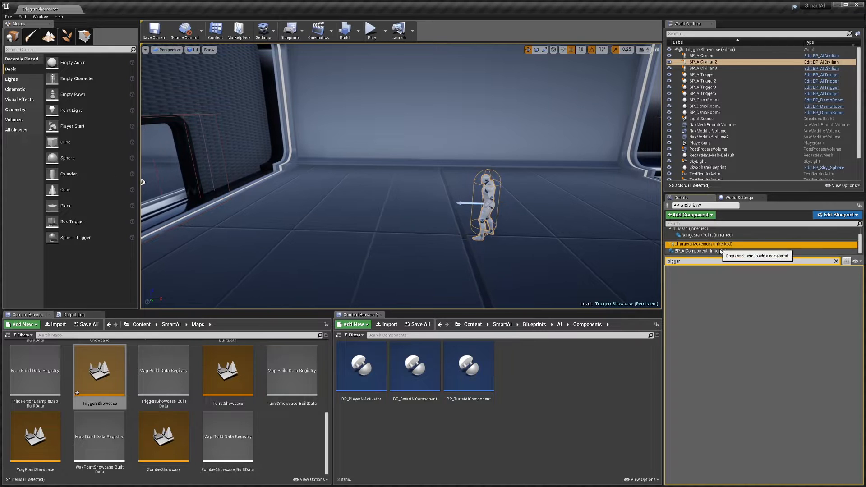
click(713, 251)
mouse_move(432, 204)
right_down()
mouse_move(375, 203)
mouse_move(427, 204)
right_up()
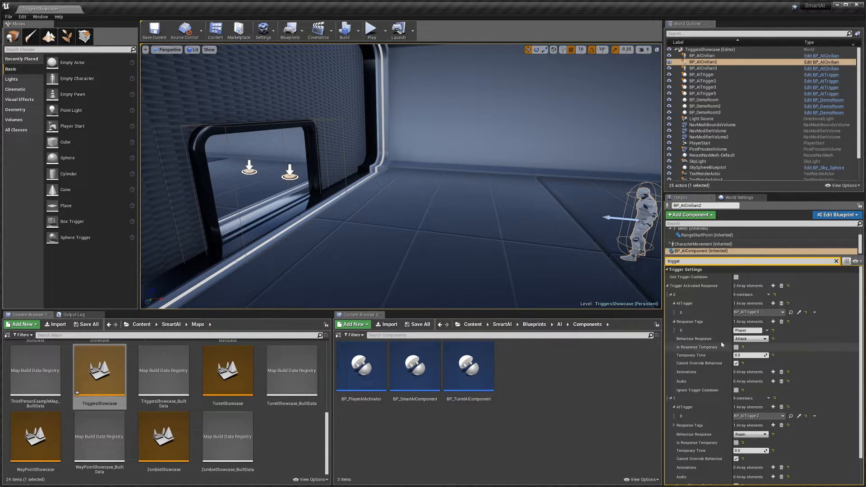
Step: Collapse BP_AICivilian2's first activated response and review the second entry's AITrigger, Behaviour Response and Cancel Override Behaviour settings
click(671, 295)
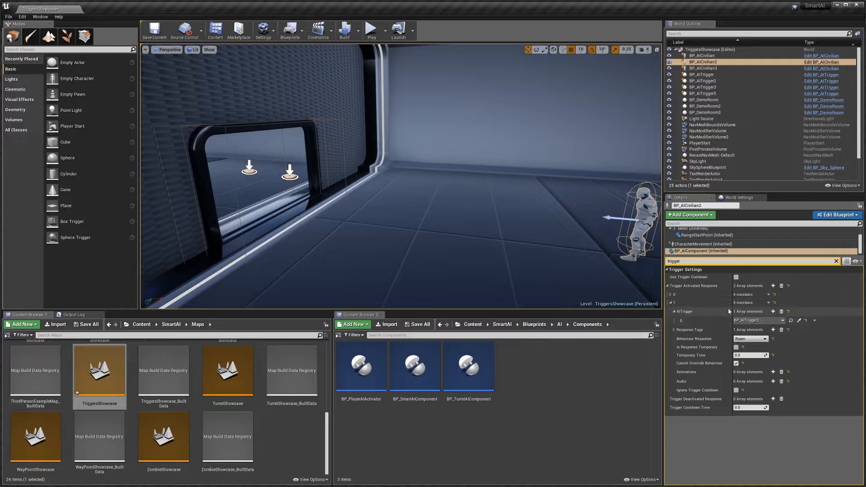
right_drag(519, 264, 537, 253)
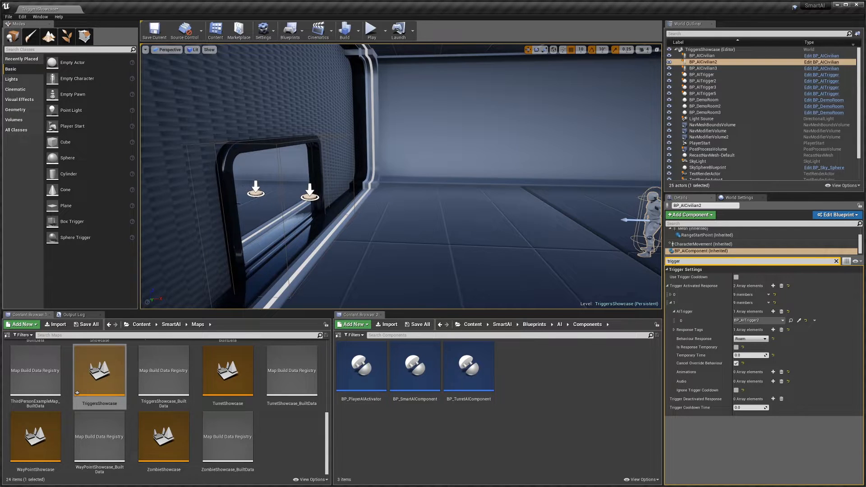
right_drag(523, 148, 562, 152)
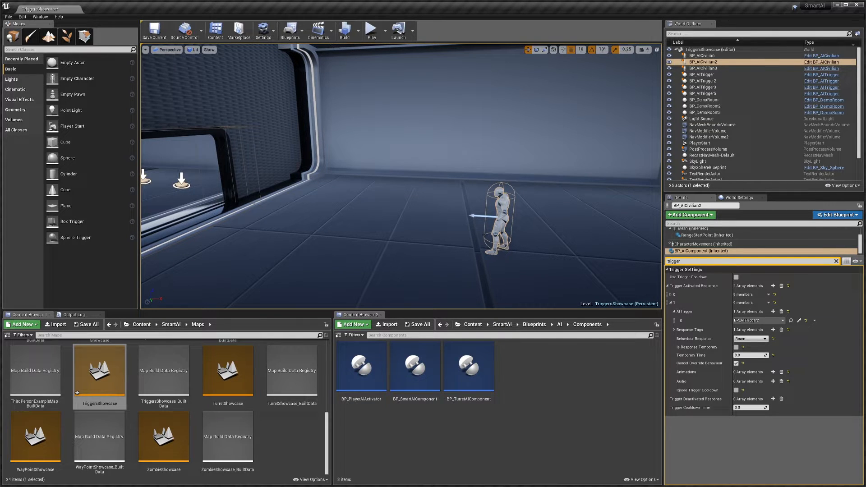
right_drag(528, 201, 366, 65)
Step: Play the level and run the character through the first doorway and across the first room to test the follow trigger
key(alt+p)
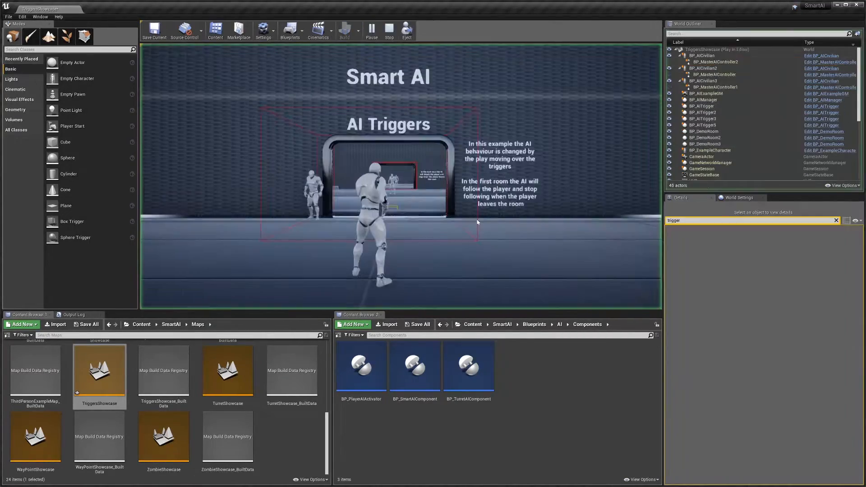
key(w)
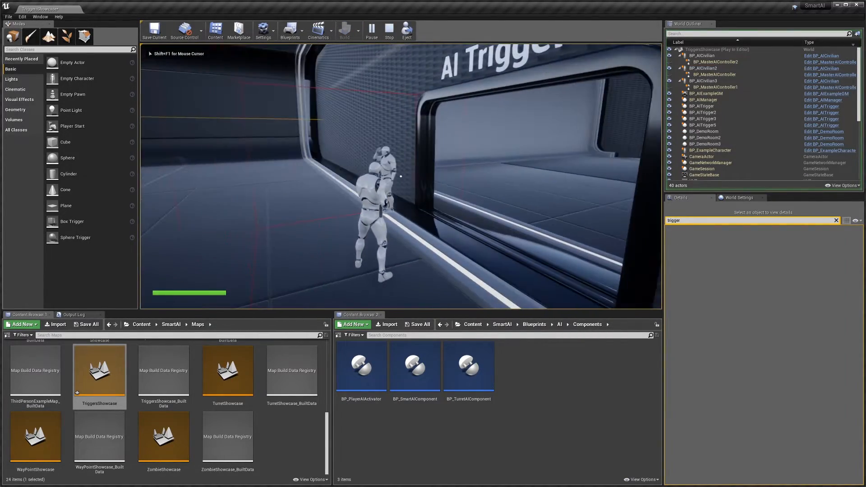
key(w)
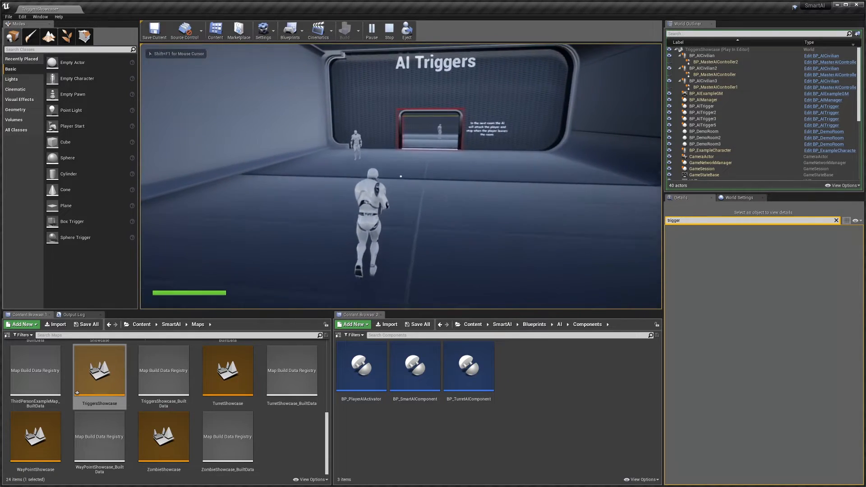
key(w)
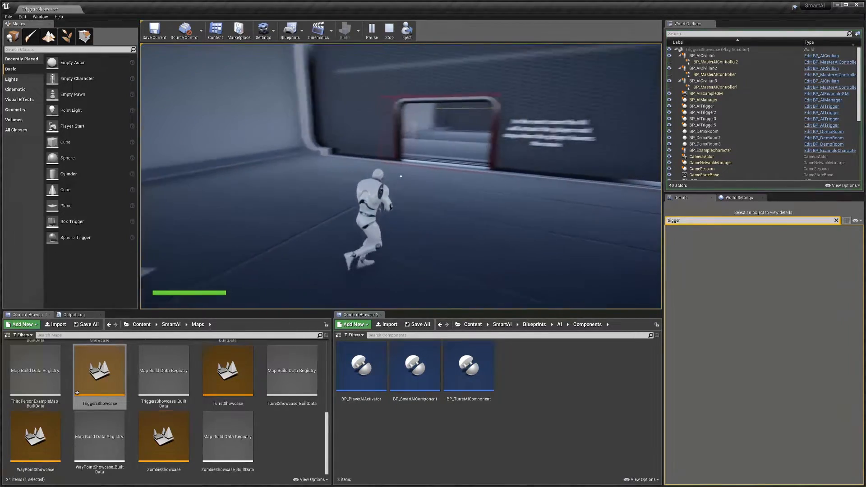
Step: Run into the second room and back out to test the civilian's attack trigger, and stop playing
key(w)
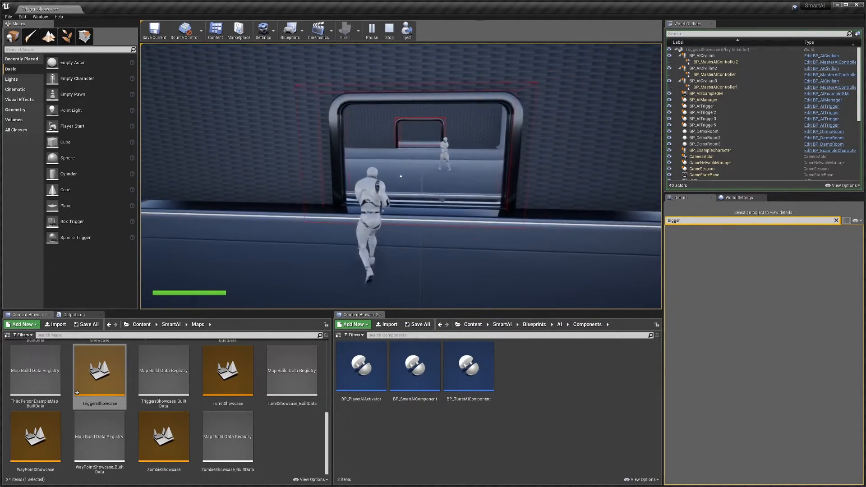
key(w)
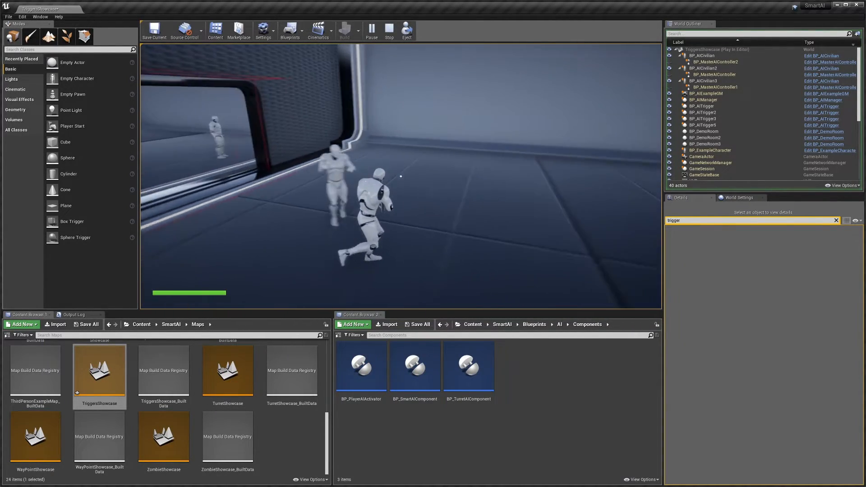
key(w)
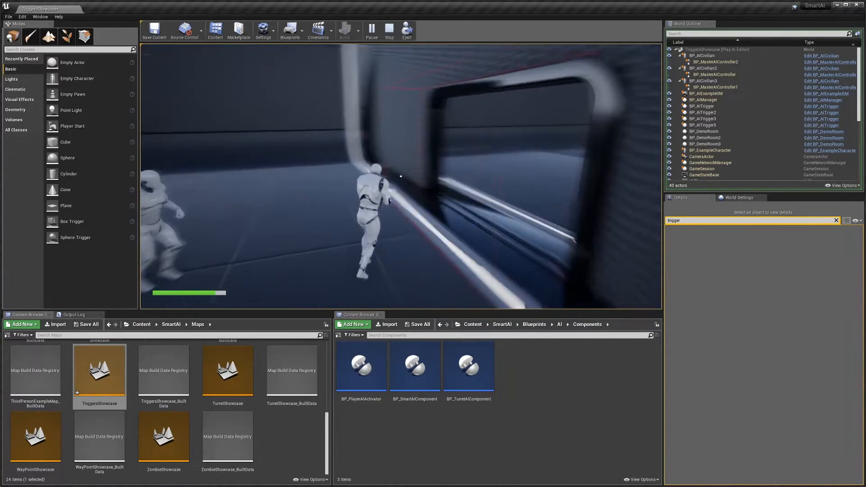
key(s)
key(w)
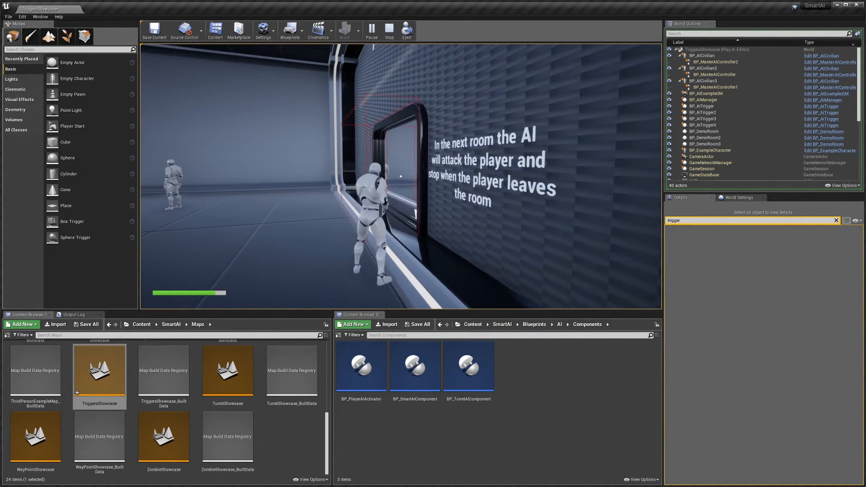
key(Escape)
Step: Go back to the starting area around the first doorway and examine the civilian and trigger there
key(w)
right_drag(367, 229, 487, 240)
key(s)
key(s)
right_drag(396, 220, 345, 221)
key(w)
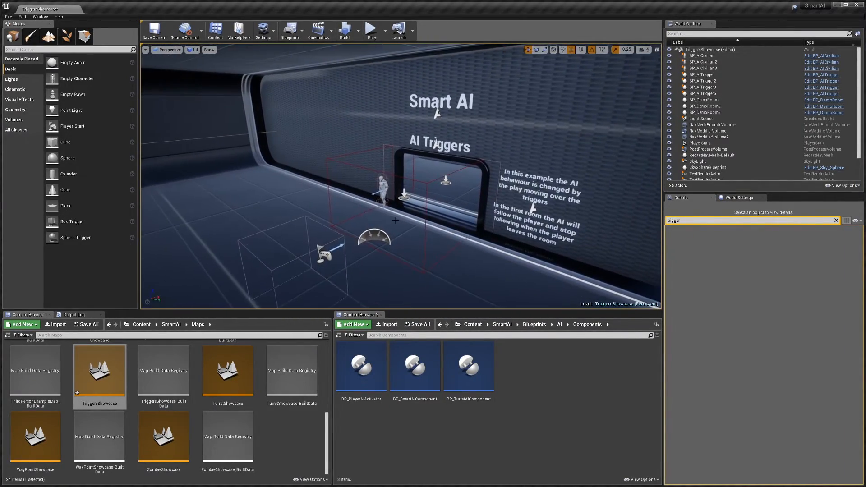